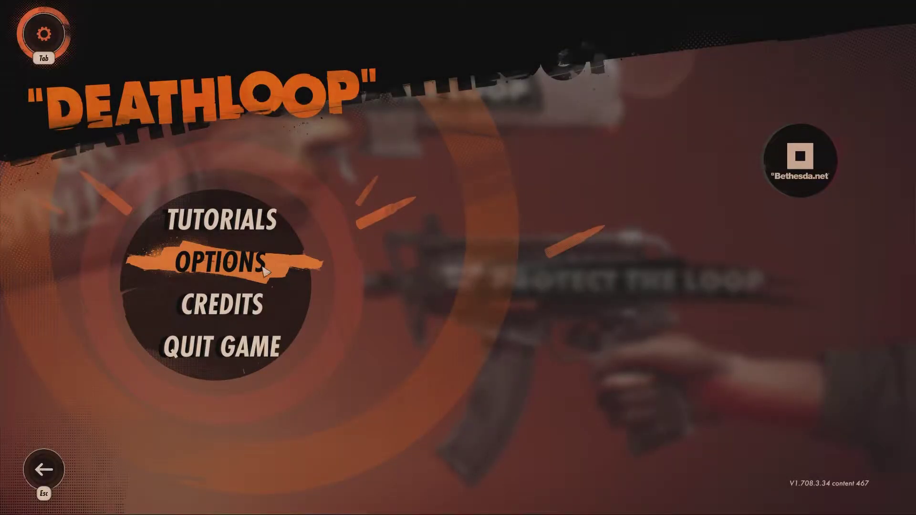
- Open the Visuals video settings in Deathloop's Options screen
{"action": "left_click", "coordinate": [253, 265]}
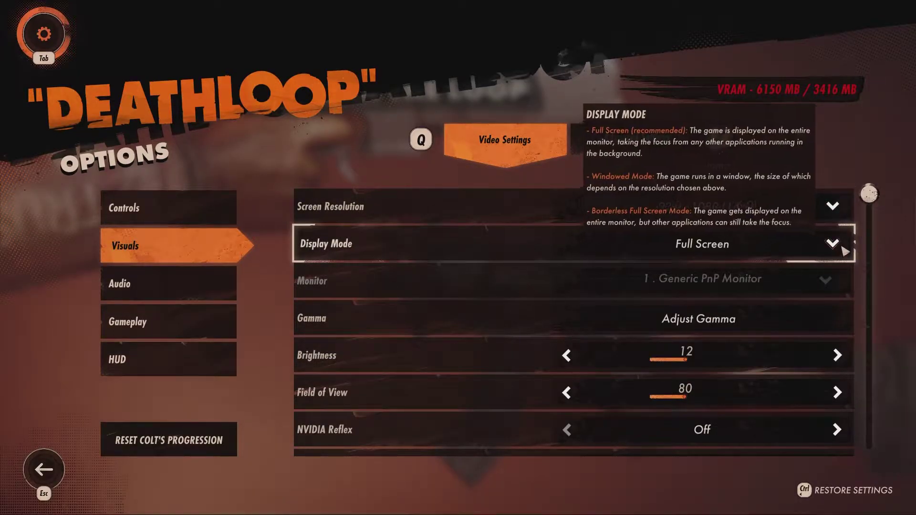
- Turn V-Sync off in the Video Settings
{"action": "scroll", "coordinate": [878, 260], "scroll_direction": "down", "scroll_amount": 2}
{"action": "scroll", "coordinate": [888, 261], "scroll_direction": "down", "scroll_amount": 1}
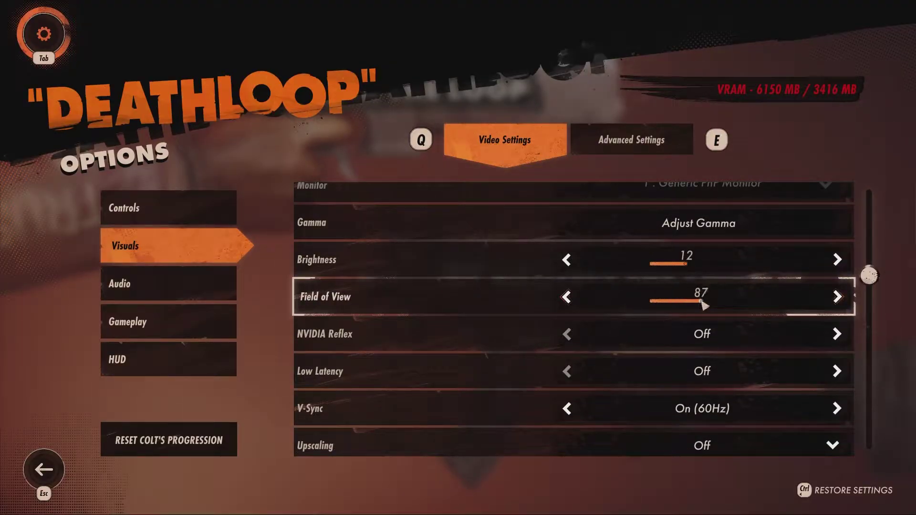
{"action": "left_click_drag", "start_coordinate": [711, 301], "coordinate": [708, 301]}
{"action": "left_click_drag", "start_coordinate": [869, 276], "coordinate": [869, 377]}
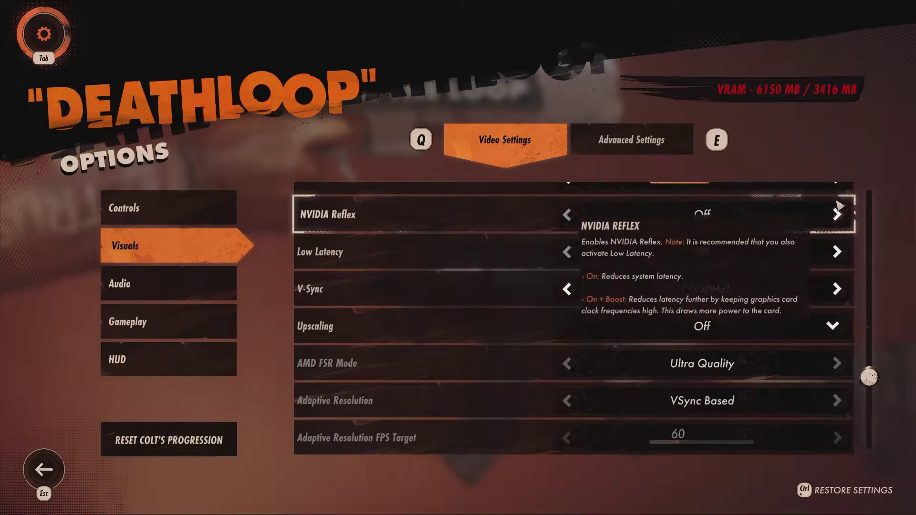
{"action": "left_click", "coordinate": [836, 292]}
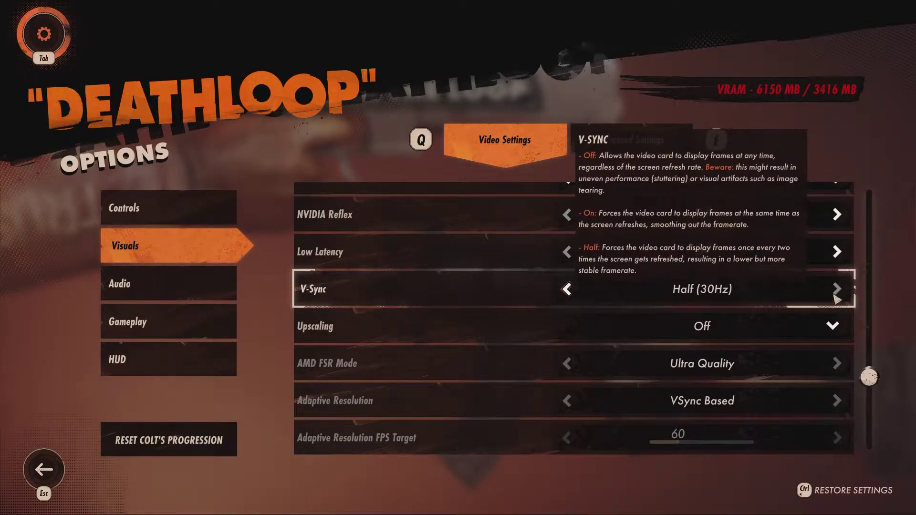
{"action": "left_click", "coordinate": [567, 289]}
{"action": "left_click", "coordinate": [567, 289]}
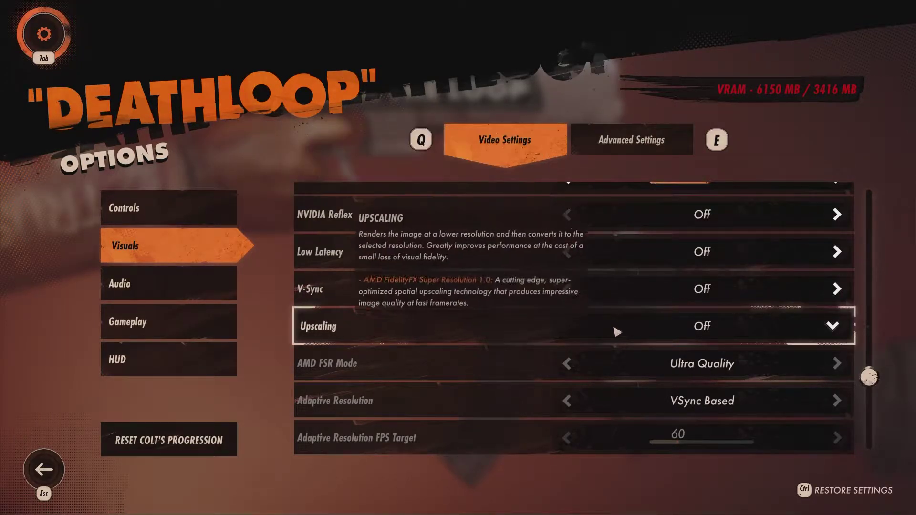
- Raise the FPS Limiter from 60 to 120 and switch to Advanced Settings
{"action": "left_click_drag", "start_coordinate": [869, 377], "coordinate": [872, 461]}
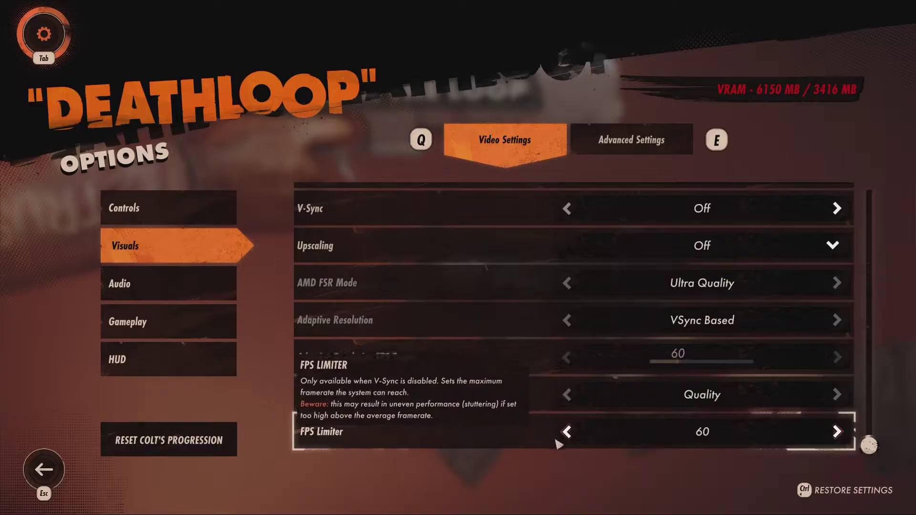
{"action": "left_click", "coordinate": [837, 432]}
{"action": "left_click", "coordinate": [838, 433]}
{"action": "left_click", "coordinate": [838, 433]}
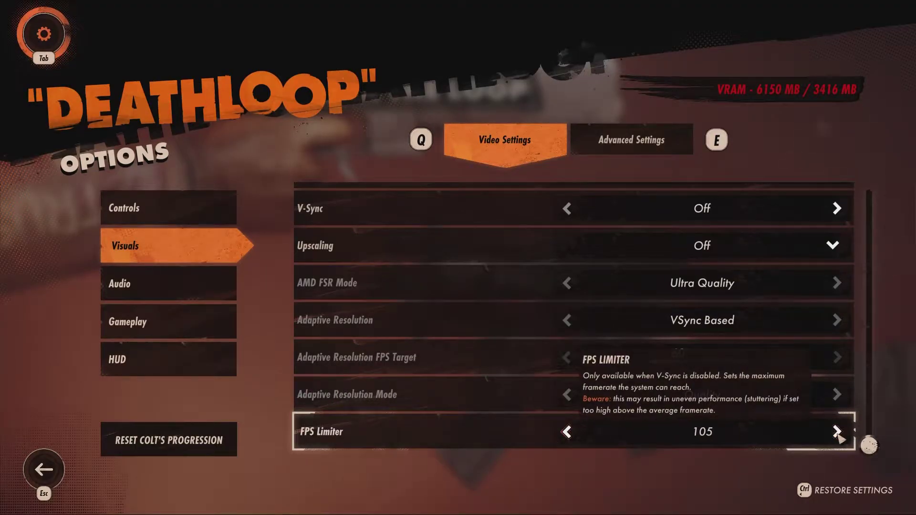
{"action": "left_click", "coordinate": [839, 434]}
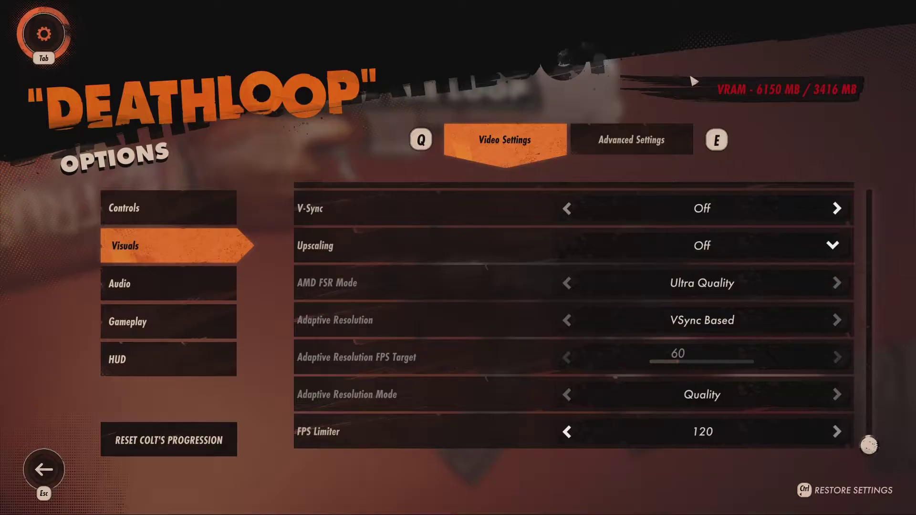
{"action": "left_click", "coordinate": [667, 139]}
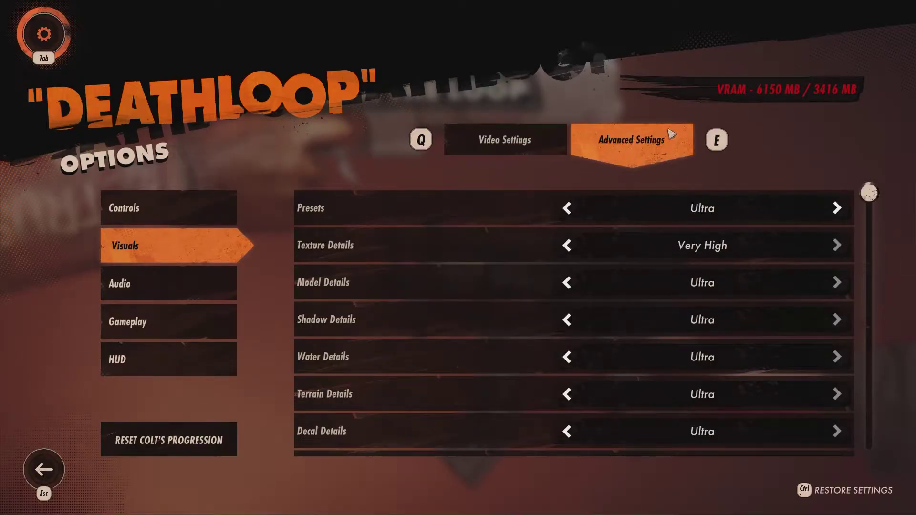
- Lower texture detail, set model detail to Medium and shadow detail to Very Low
{"action": "scroll", "coordinate": [663, 212], "scroll_direction": "down", "scroll_amount": 1}
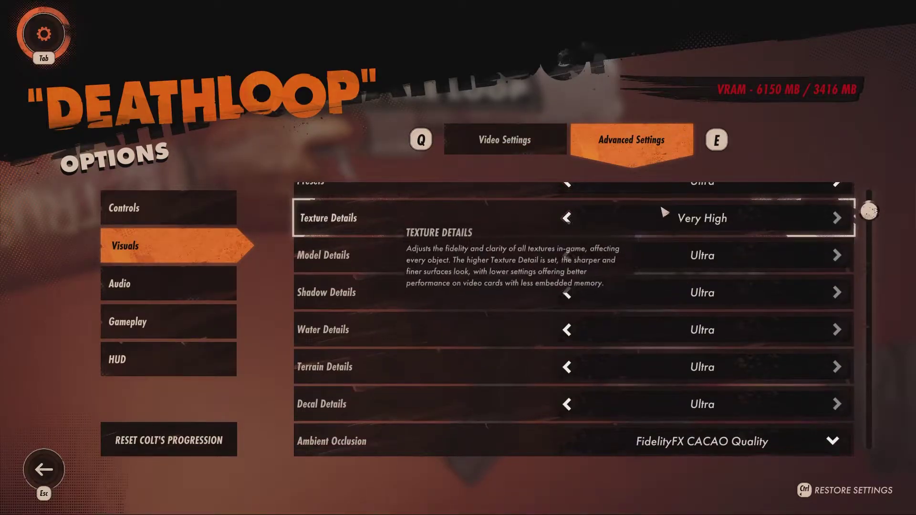
{"action": "left_click", "coordinate": [566, 218]}
{"action": "left_click", "coordinate": [567, 218]}
{"action": "left_click", "coordinate": [567, 218]}
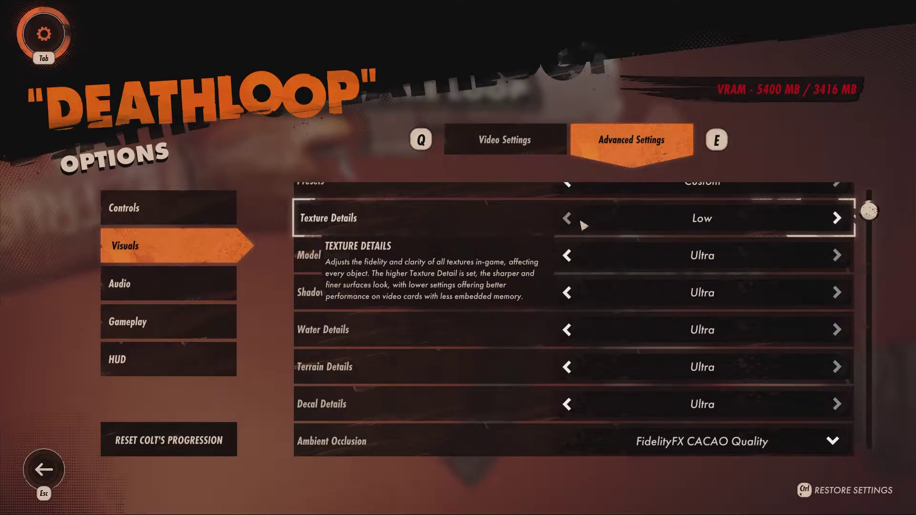
{"action": "left_click", "coordinate": [836, 218]}
{"action": "left_click", "coordinate": [835, 218]}
{"action": "left_click", "coordinate": [567, 255]}
{"action": "left_click", "coordinate": [567, 255]}
{"action": "left_click", "coordinate": [567, 256]}
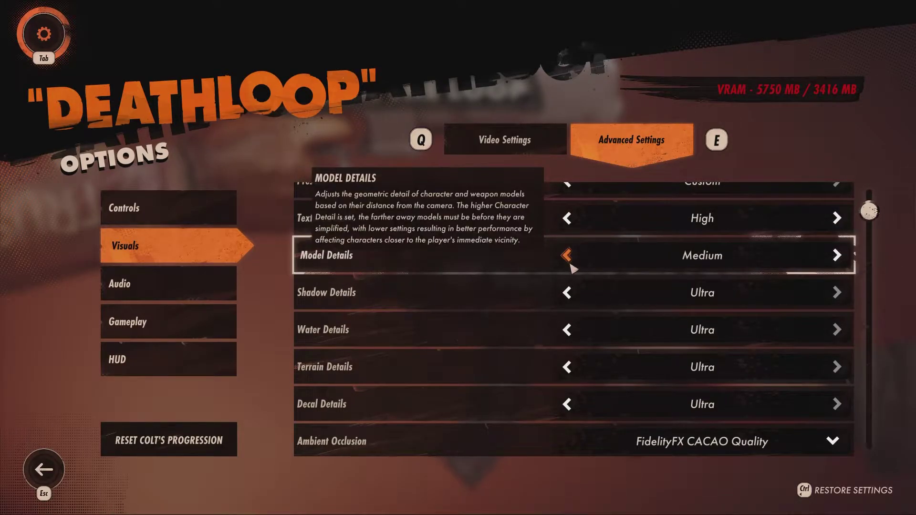
{"action": "left_click", "coordinate": [567, 292]}
{"action": "left_click", "coordinate": [567, 292]}
{"action": "left_click", "coordinate": [567, 293]}
{"action": "left_click", "coordinate": [567, 292]}
{"action": "left_click", "coordinate": [567, 293]}
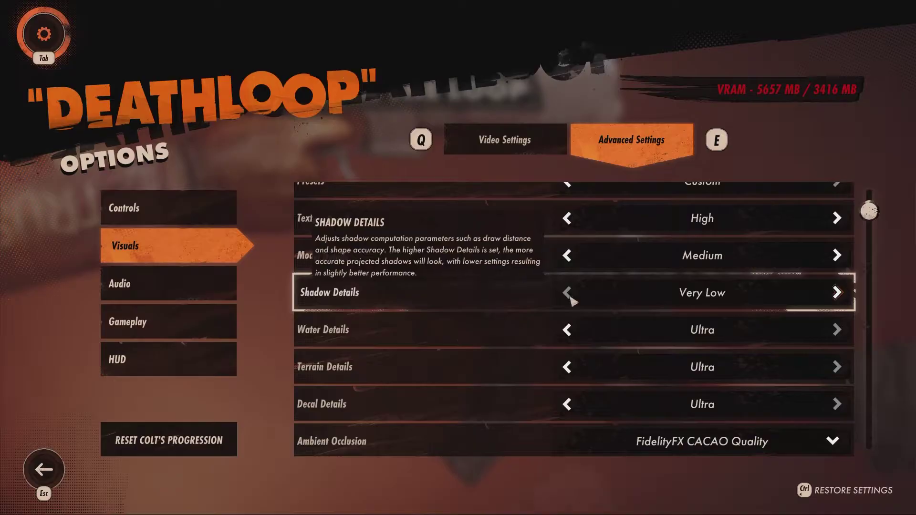
- Set water detail to Medium, terrain detail to High and decal detail to Medium
{"action": "scroll", "coordinate": [571, 300], "scroll_direction": "down", "scroll_amount": 1}
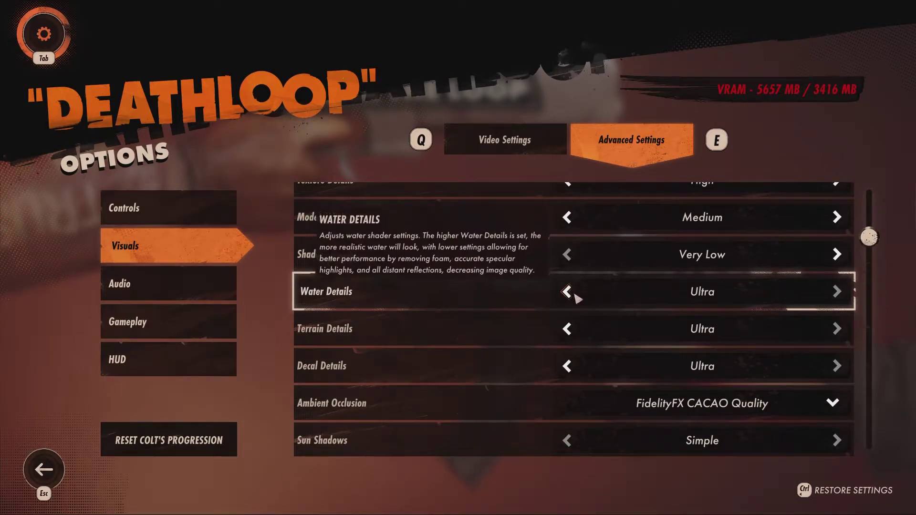
{"action": "left_click", "coordinate": [572, 293]}
{"action": "left_click", "coordinate": [572, 294]}
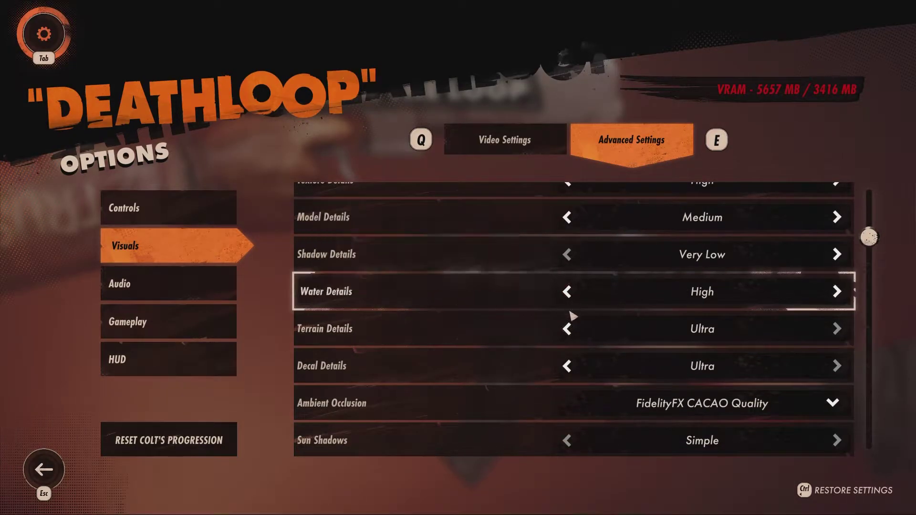
{"action": "left_click", "coordinate": [570, 313]}
{"action": "left_click", "coordinate": [567, 329]}
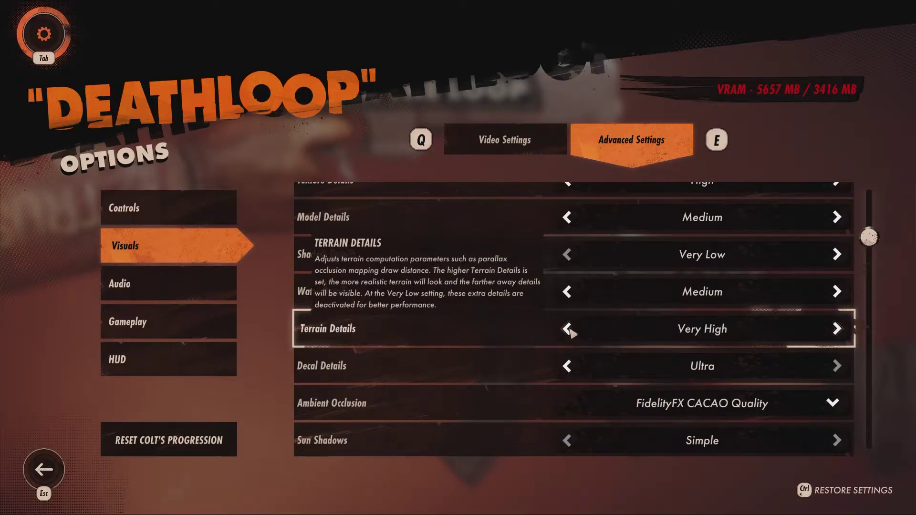
{"action": "left_click", "coordinate": [568, 330]}
{"action": "left_click", "coordinate": [568, 367]}
{"action": "left_click", "coordinate": [568, 367]}
{"action": "left_click", "coordinate": [567, 366]}
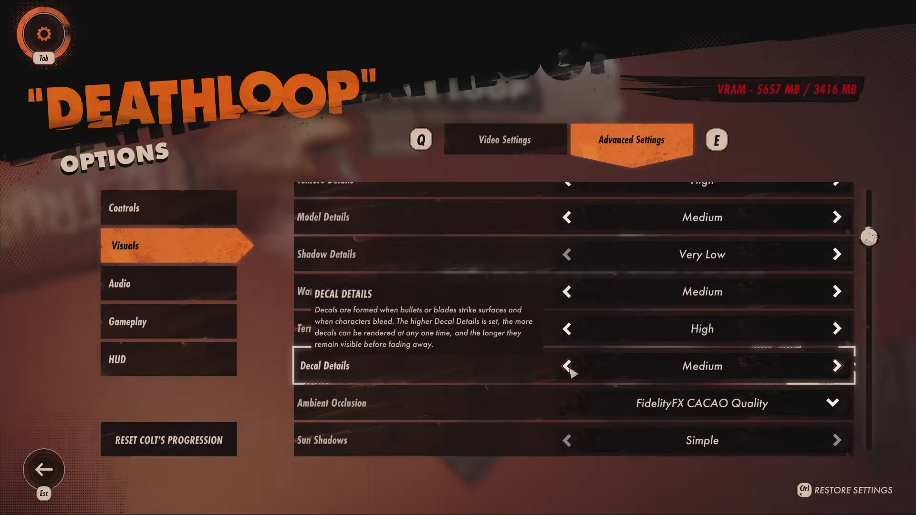
- Set Ambient Occlusion to FidelityFX CACAO Balanced
{"action": "scroll", "coordinate": [692, 377], "scroll_direction": "down", "scroll_amount": 2}
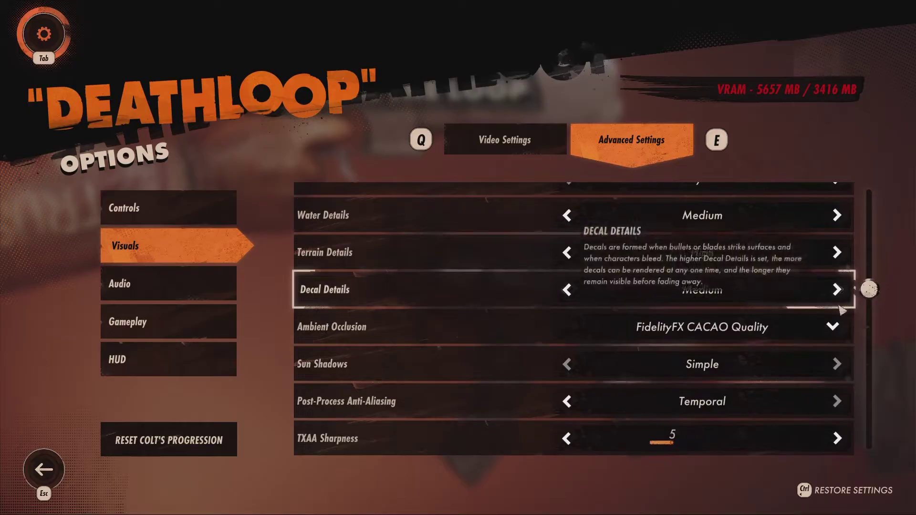
{"action": "left_click", "coordinate": [829, 326]}
{"action": "scroll", "coordinate": [763, 396], "scroll_direction": "down", "scroll_amount": 1}
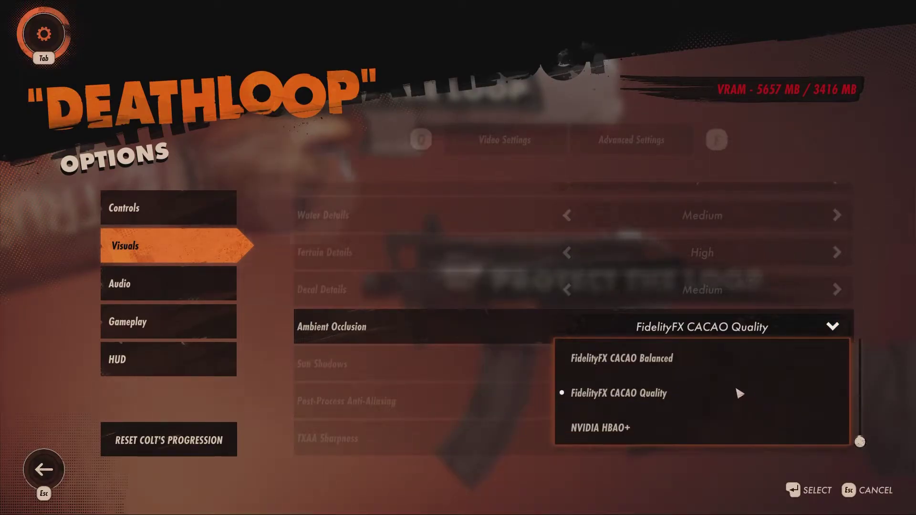
{"action": "left_click", "coordinate": [635, 367]}
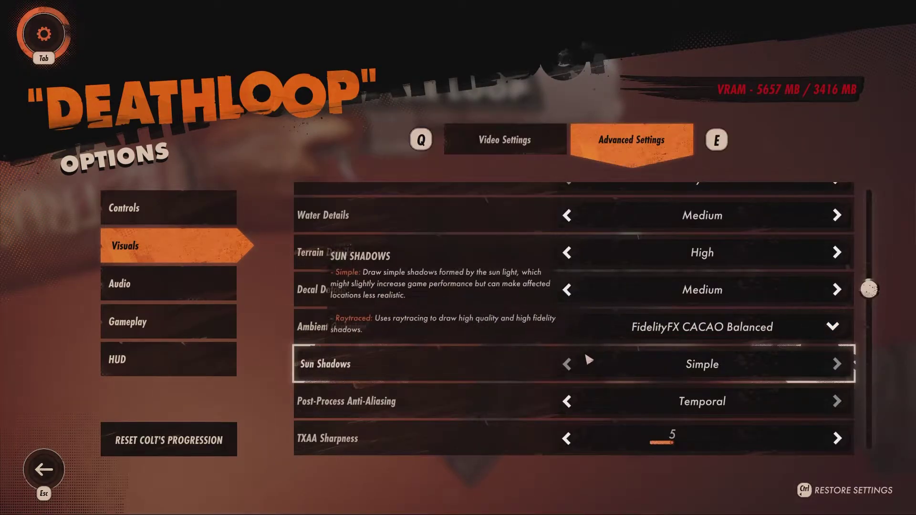
- Lower Anti-Aliasing from Temporal to Low
{"action": "scroll", "coordinate": [674, 368], "scroll_direction": "down", "scroll_amount": 1}
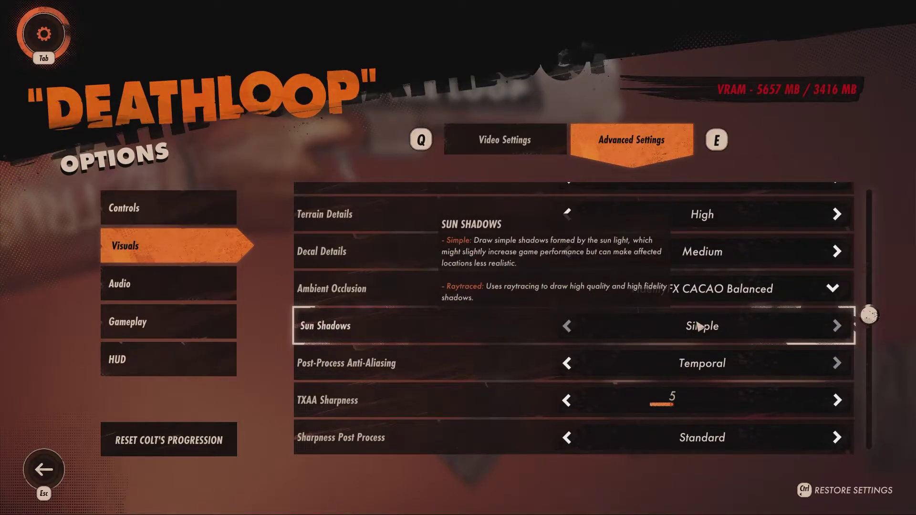
{"action": "scroll", "coordinate": [700, 327], "scroll_direction": "down", "scroll_amount": 3}
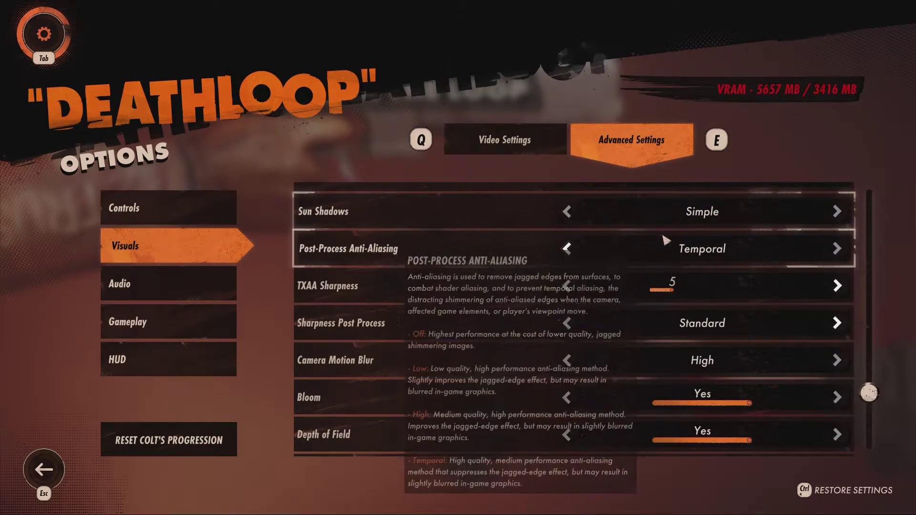
{"action": "left_click", "coordinate": [567, 249]}
{"action": "left_click", "coordinate": [567, 248]}
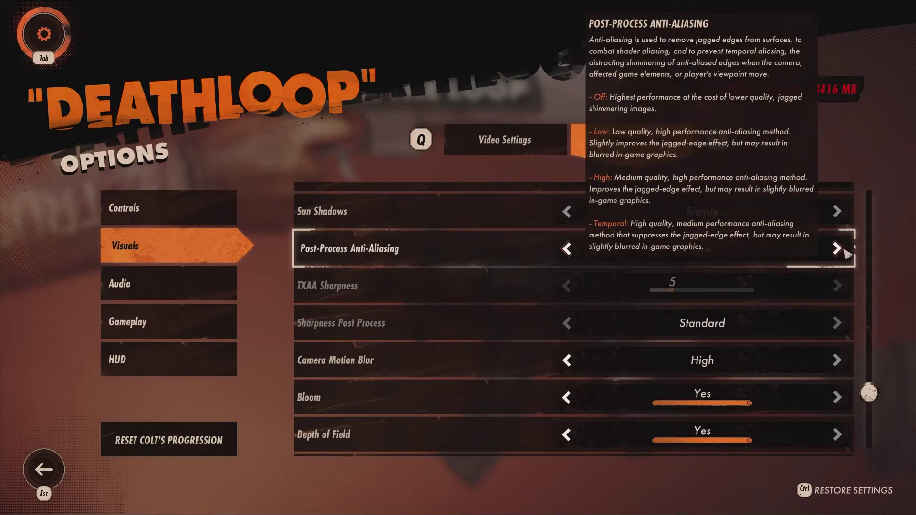
{"action": "left_click", "coordinate": [568, 249]}
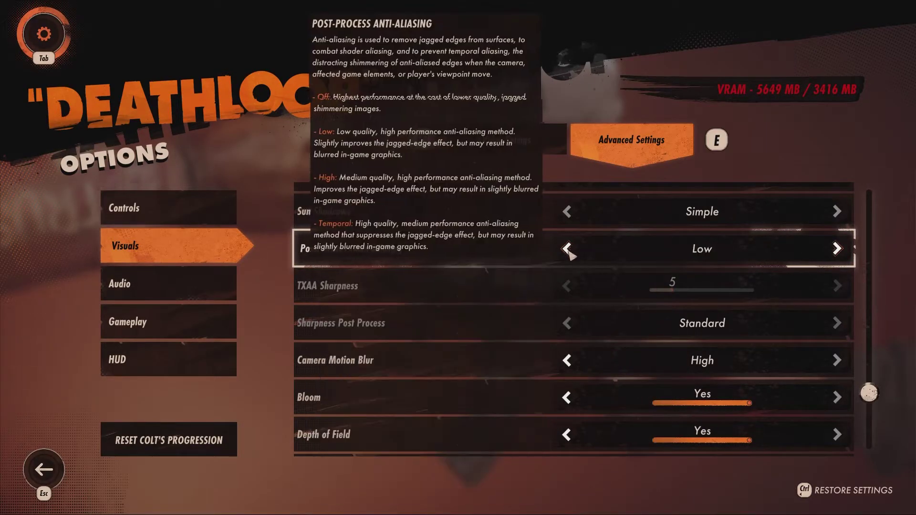
- Turn Camera Motion Blur Off and set Bloom, Depth of Field and Lens Flare to No
{"action": "scroll", "coordinate": [594, 284], "scroll_direction": "down", "scroll_amount": 2}
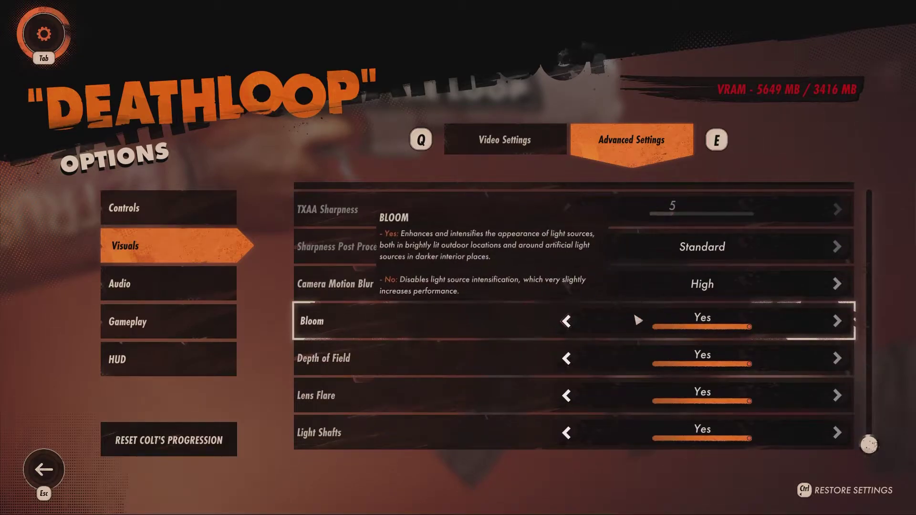
{"action": "left_click", "coordinate": [570, 291]}
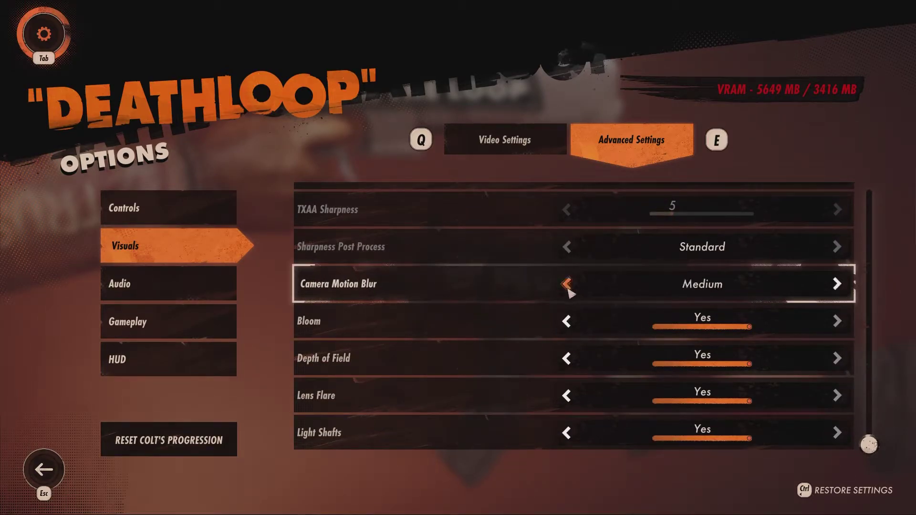
{"action": "left_click", "coordinate": [570, 291]}
{"action": "left_click", "coordinate": [569, 291]}
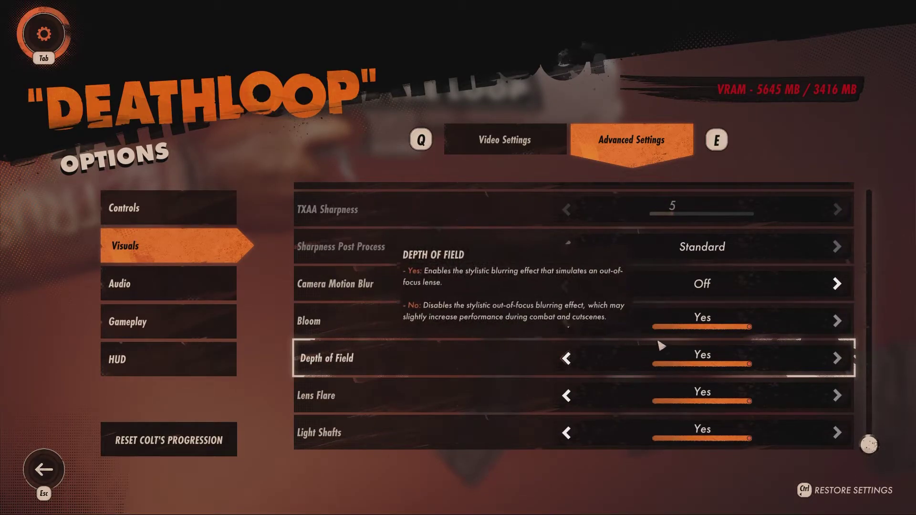
{"action": "left_click", "coordinate": [663, 329]}
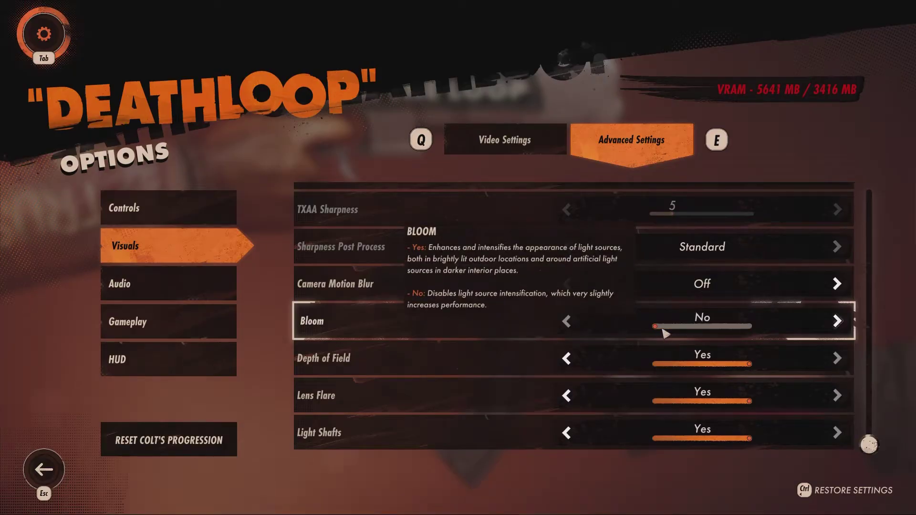
{"action": "left_click", "coordinate": [669, 367]}
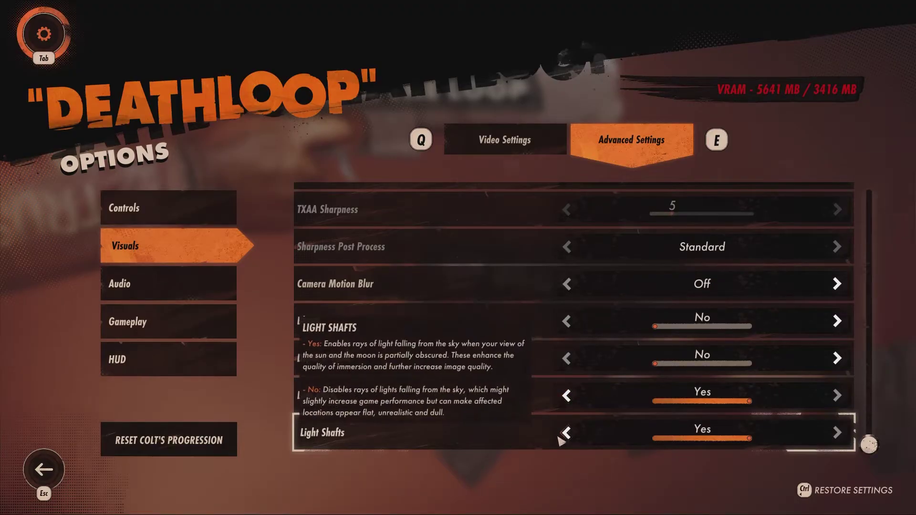
{"action": "left_click", "coordinate": [566, 395]}
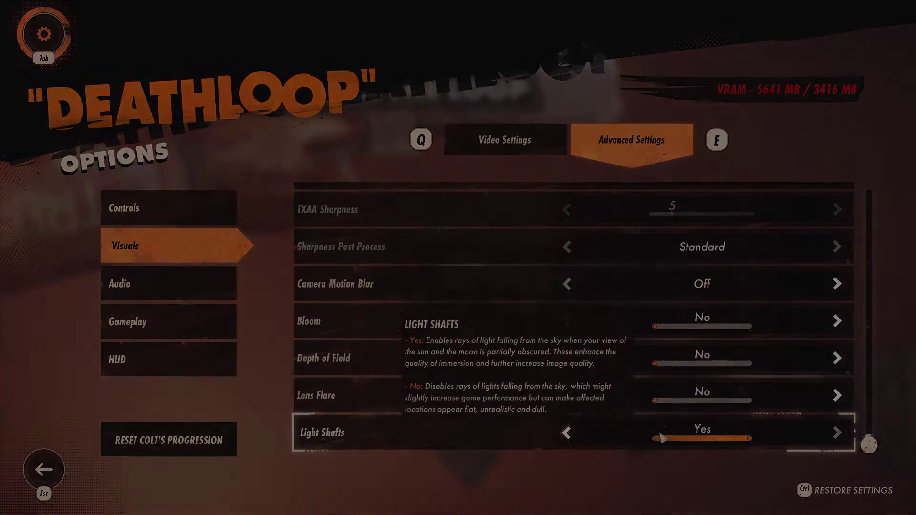